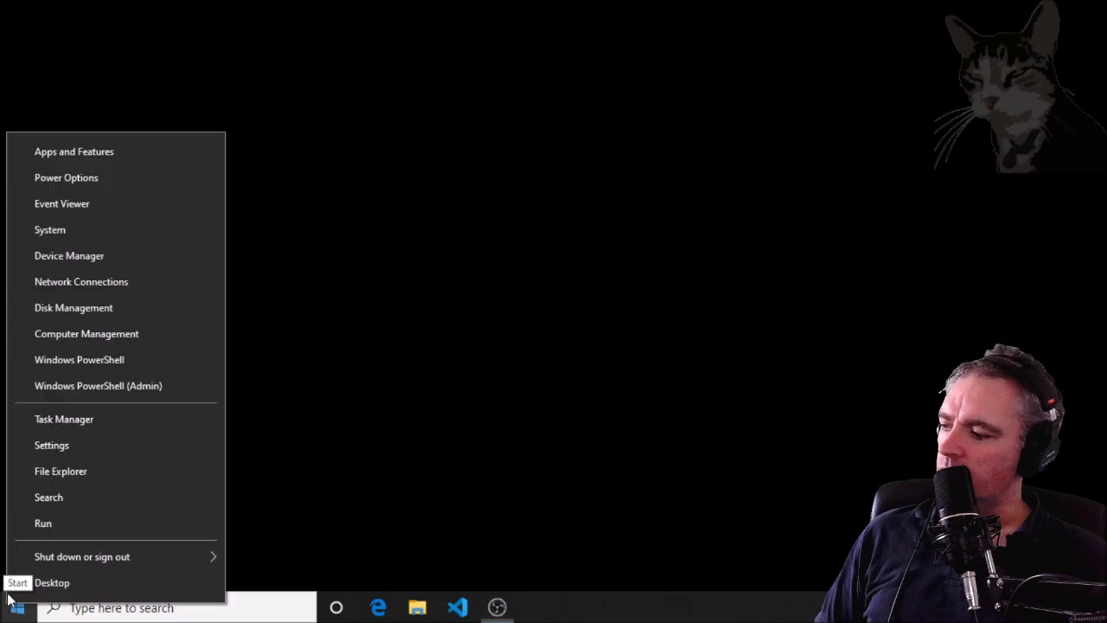
Step: Show the Optional features page from Apps and Features
left_click(72, 156)
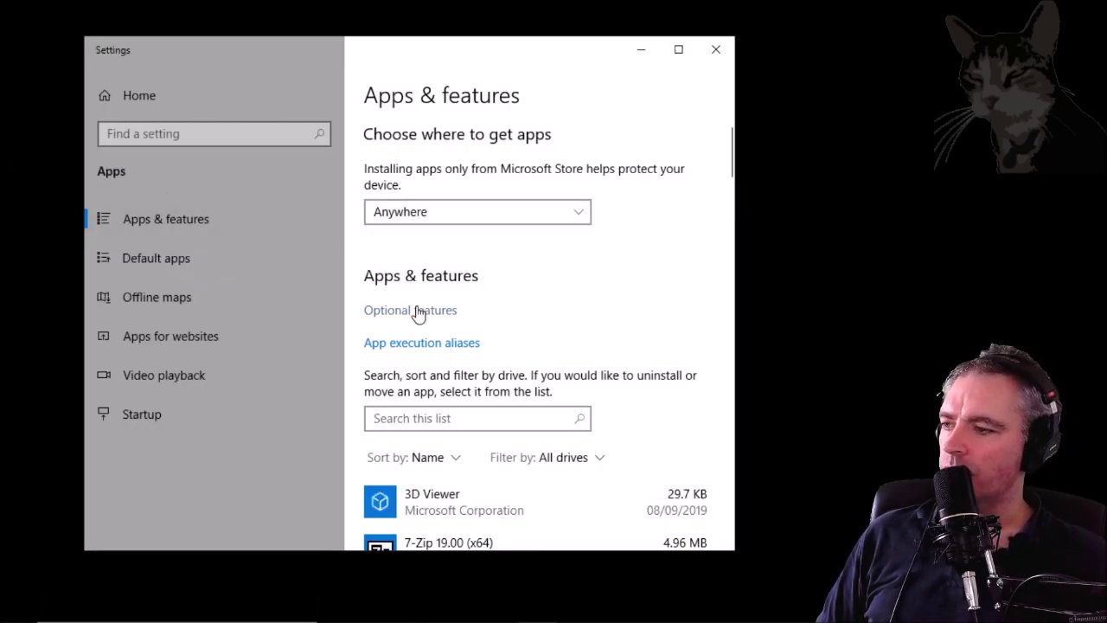
left_click(419, 311)
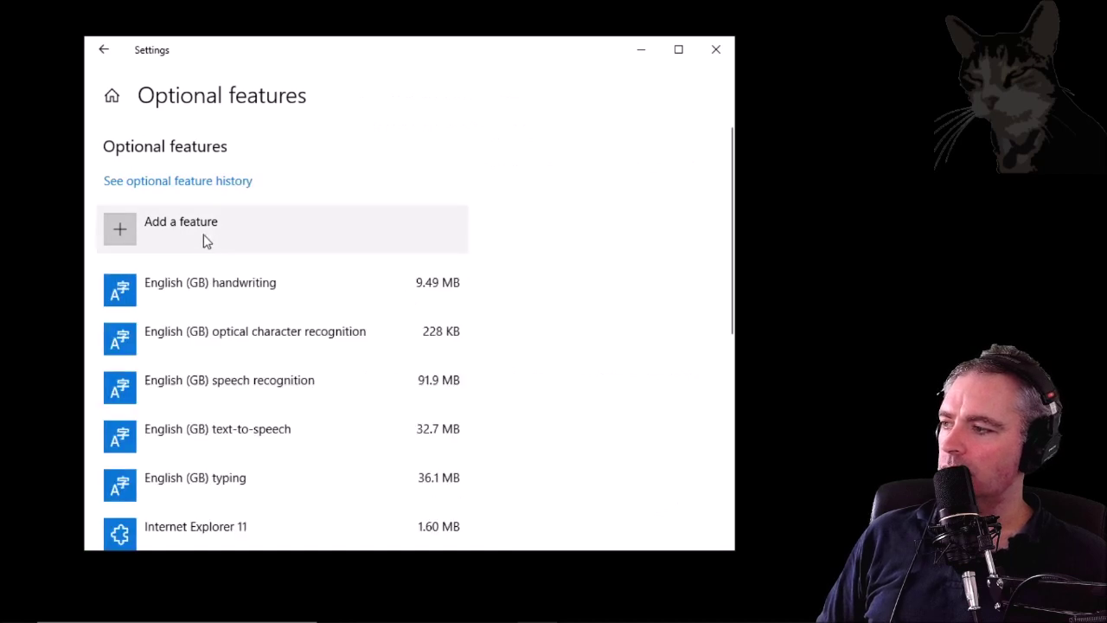
Step: Add and install the Simple Network Management Protocol (SNMP) optional feature
left_click(170, 225)
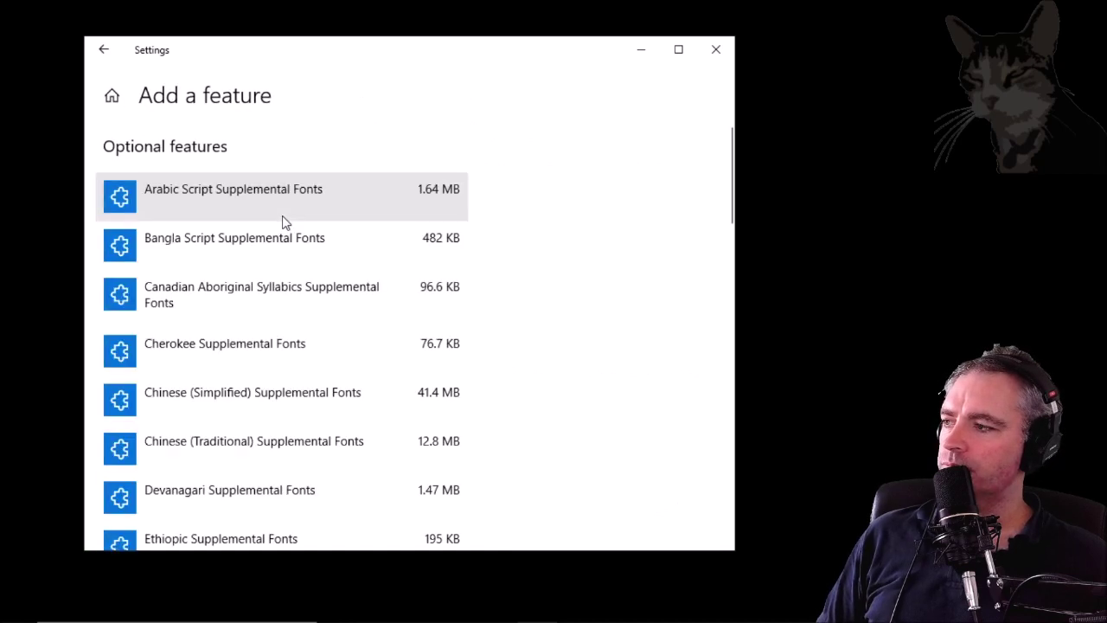
scroll(259, 221, "down", 1)
scroll(235, 223, "down", 3)
scroll(238, 229, "down", 3)
scroll(242, 235, "down", 2)
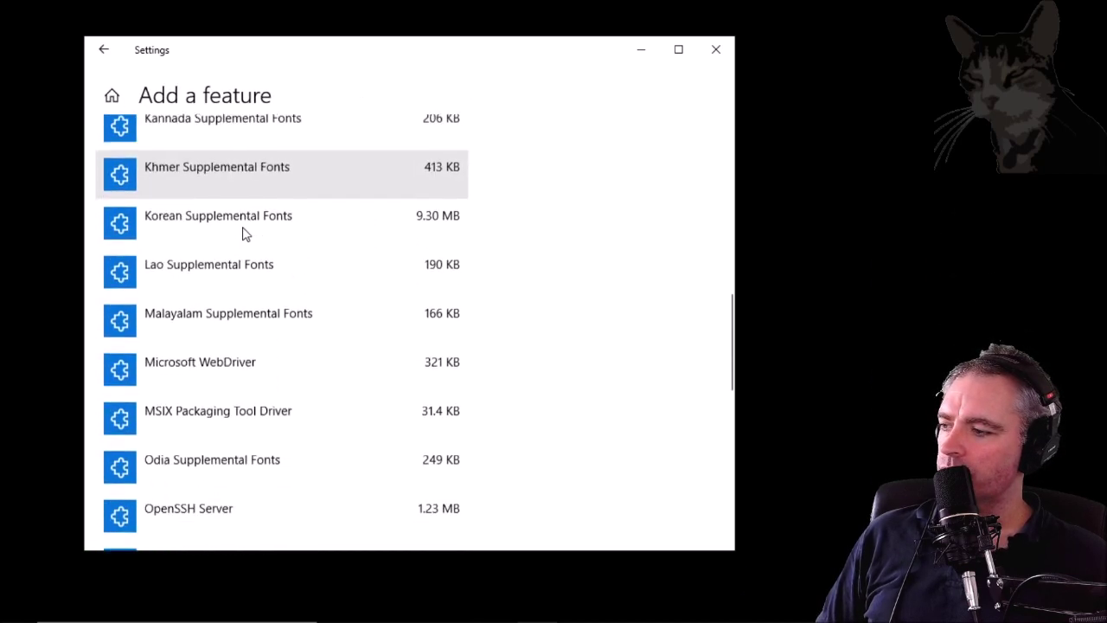
scroll(245, 238, "down", 3)
scroll(245, 240, "down", 3)
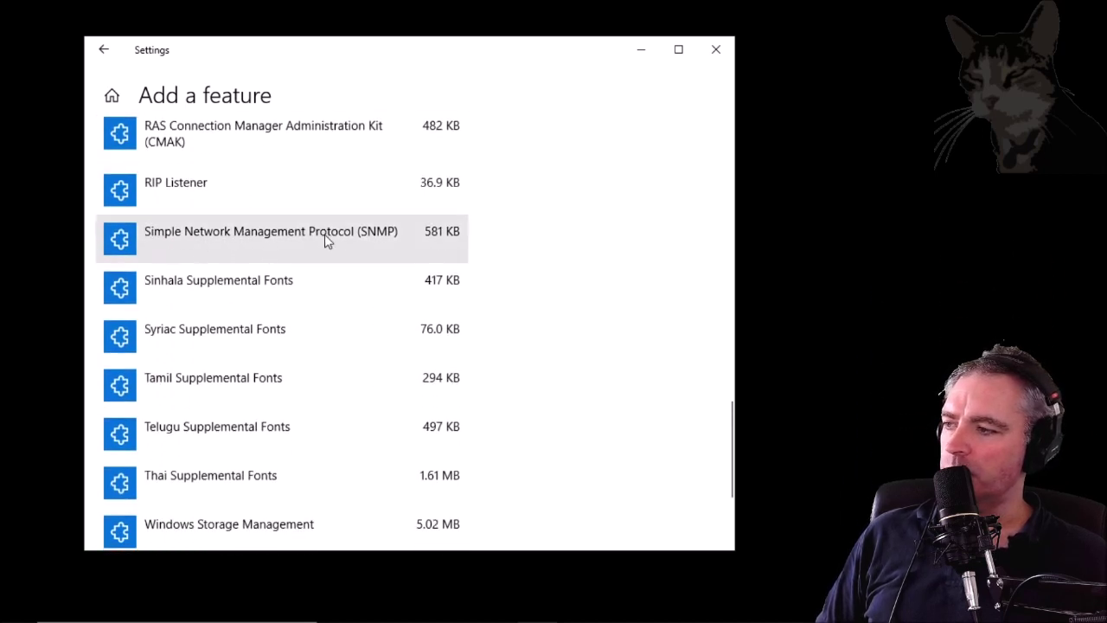
left_click(353, 239)
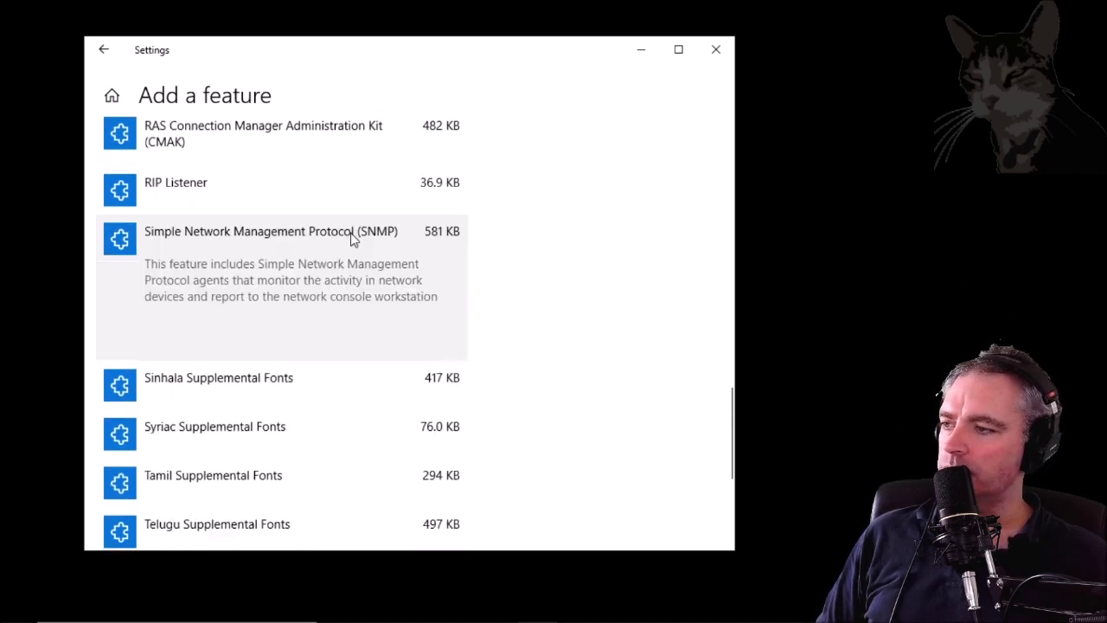
left_click(424, 342)
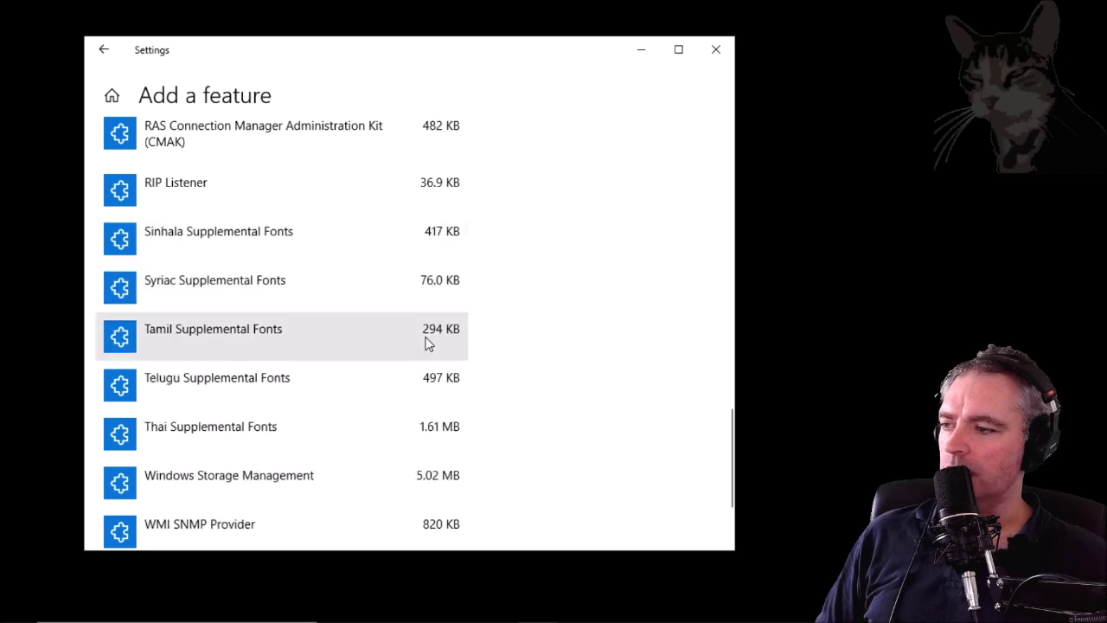
left_click(108, 52)
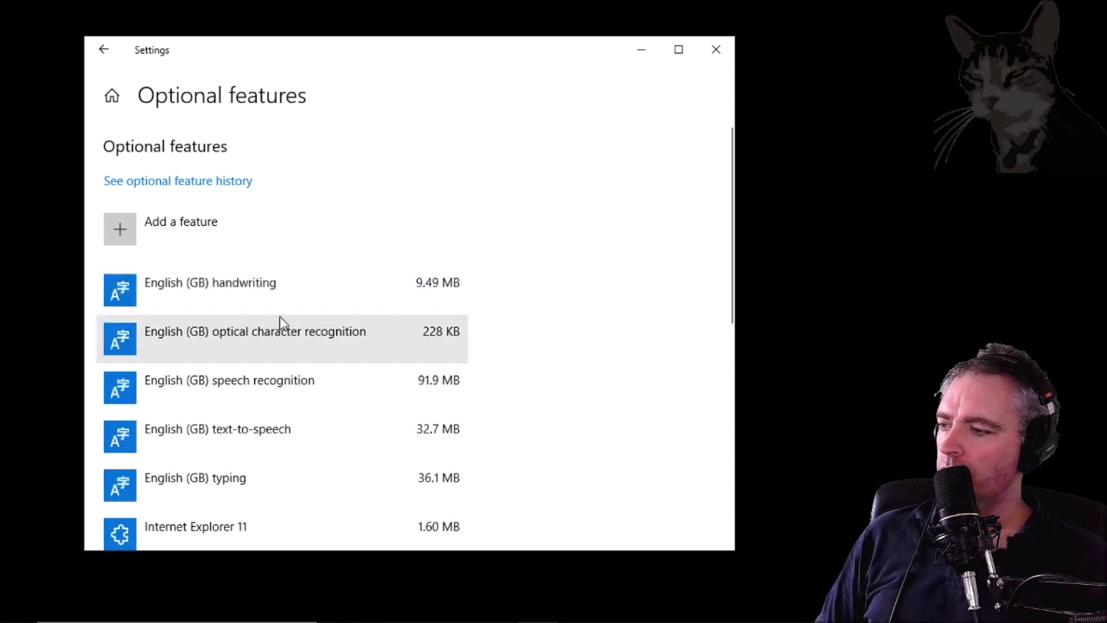
scroll(285, 321, "down", 4)
scroll(294, 322, "down", 1)
Step: Confirm SNMP is listed as installed, then close the Settings window
left_click(312, 346)
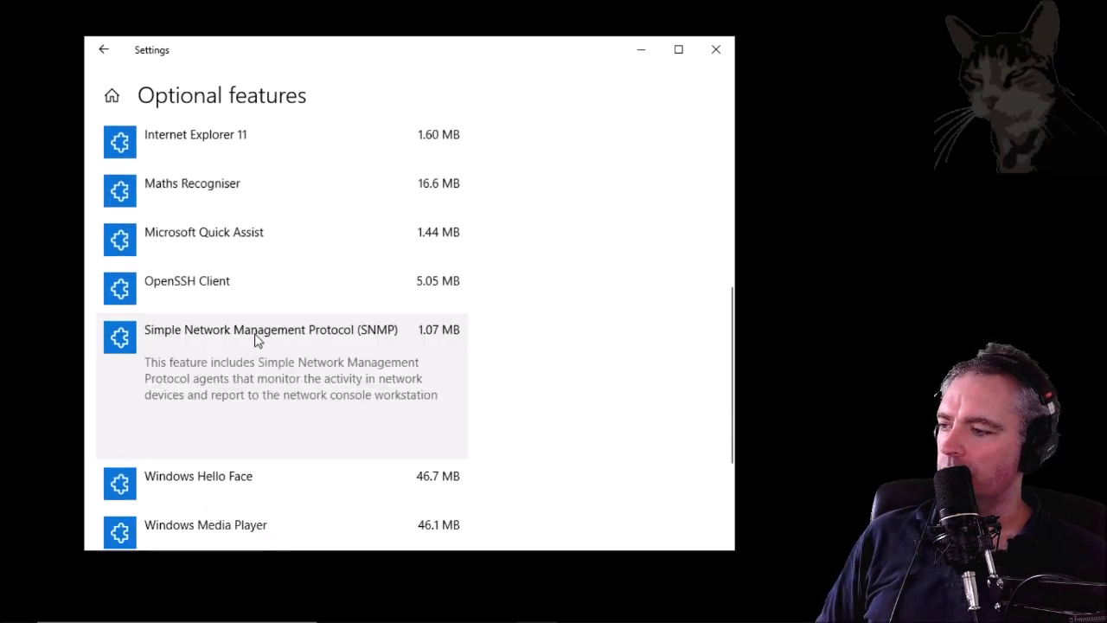
left_click(715, 49)
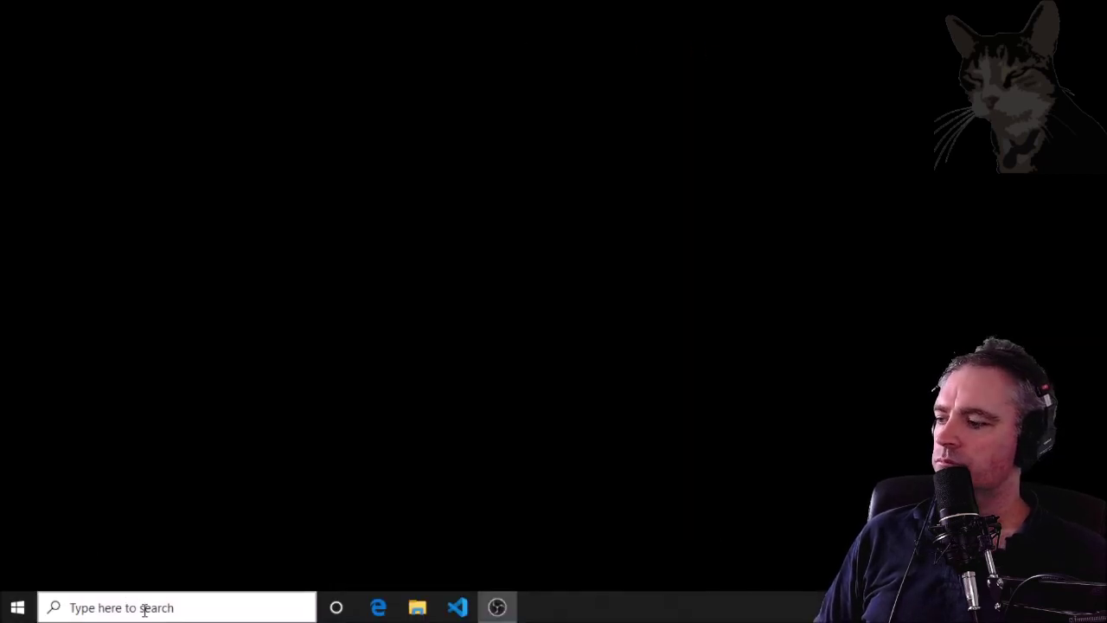
Step: Launch services.msc and open the properties of the running SNMP Service
left_click(160, 610)
type("se")
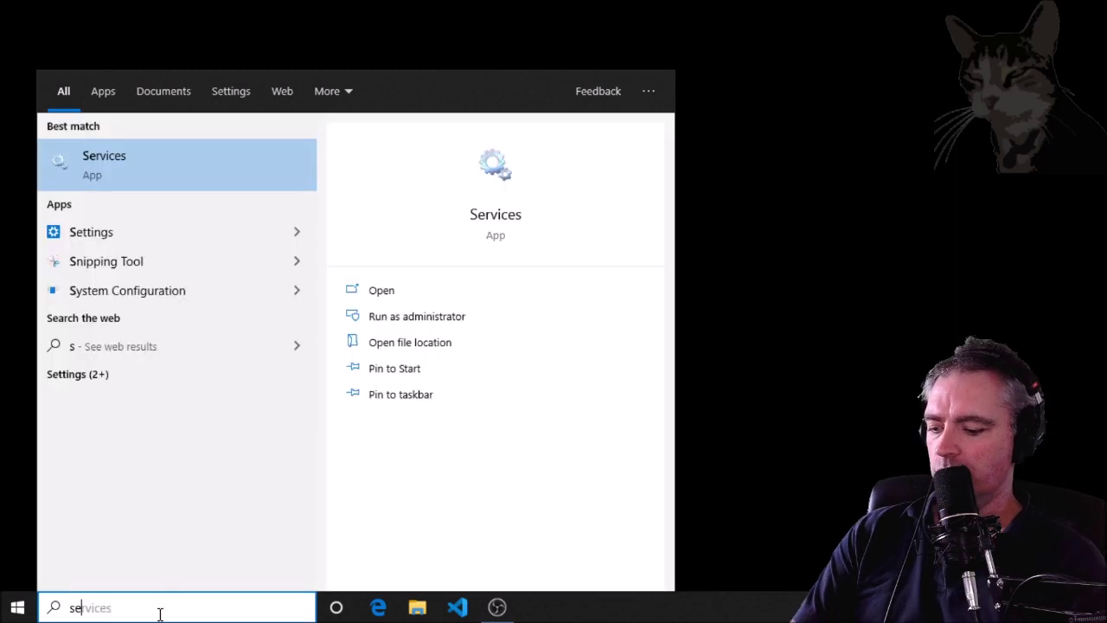
type("rvices")
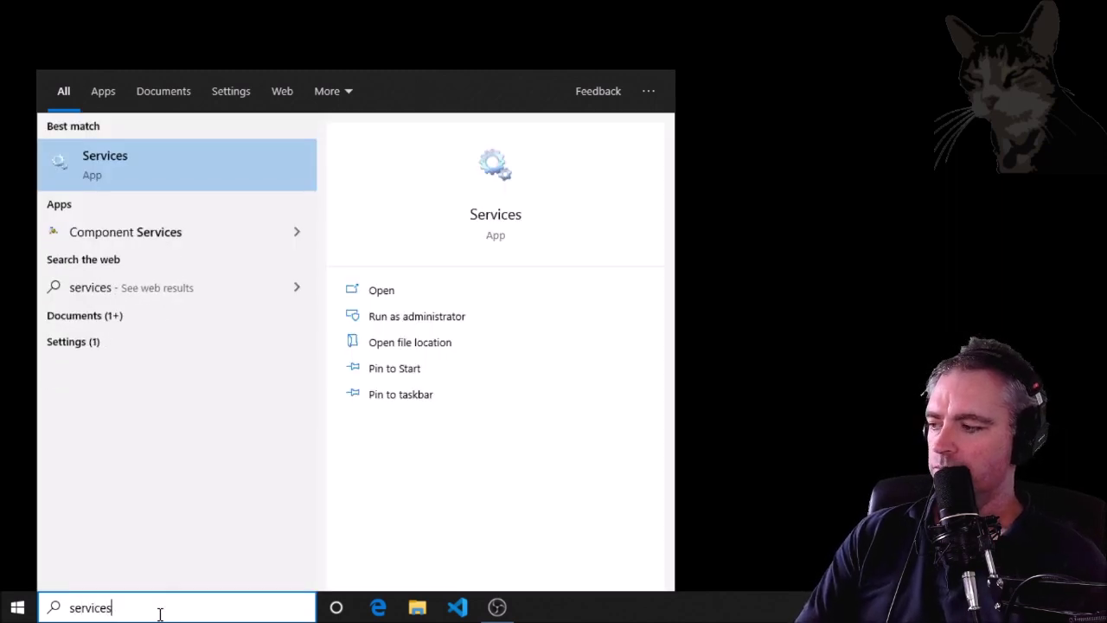
type(".msc")
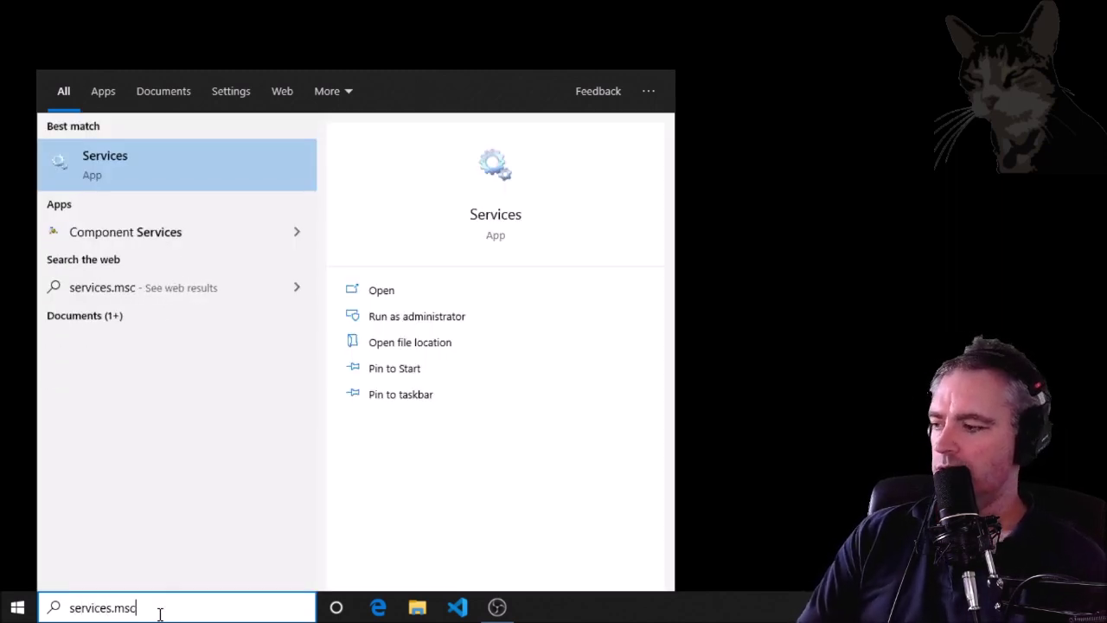
key("Return")
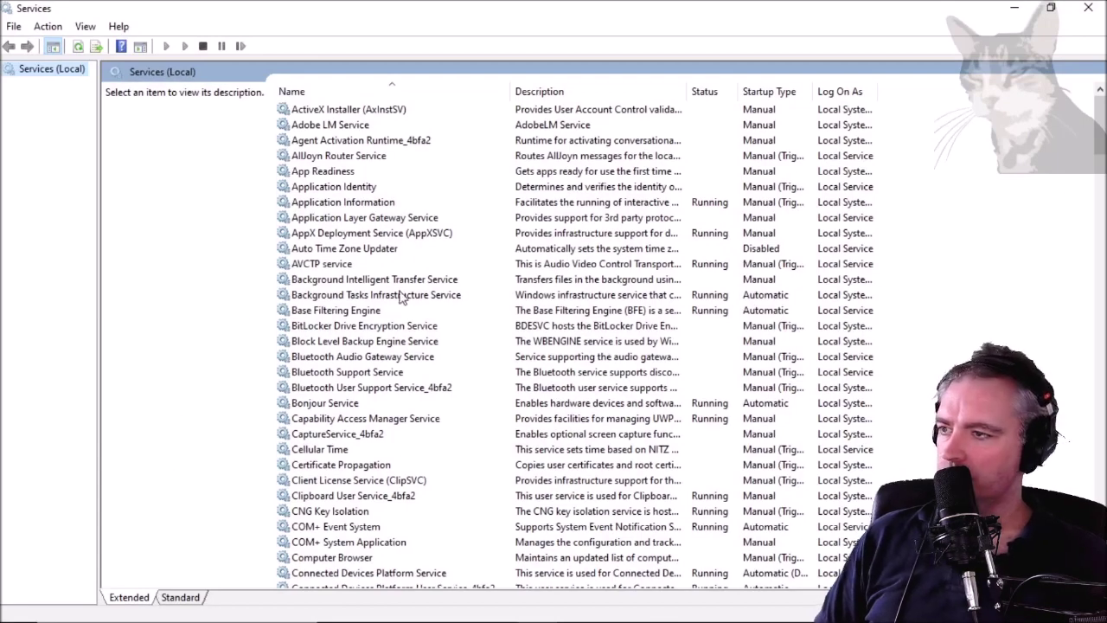
left_click(355, 311)
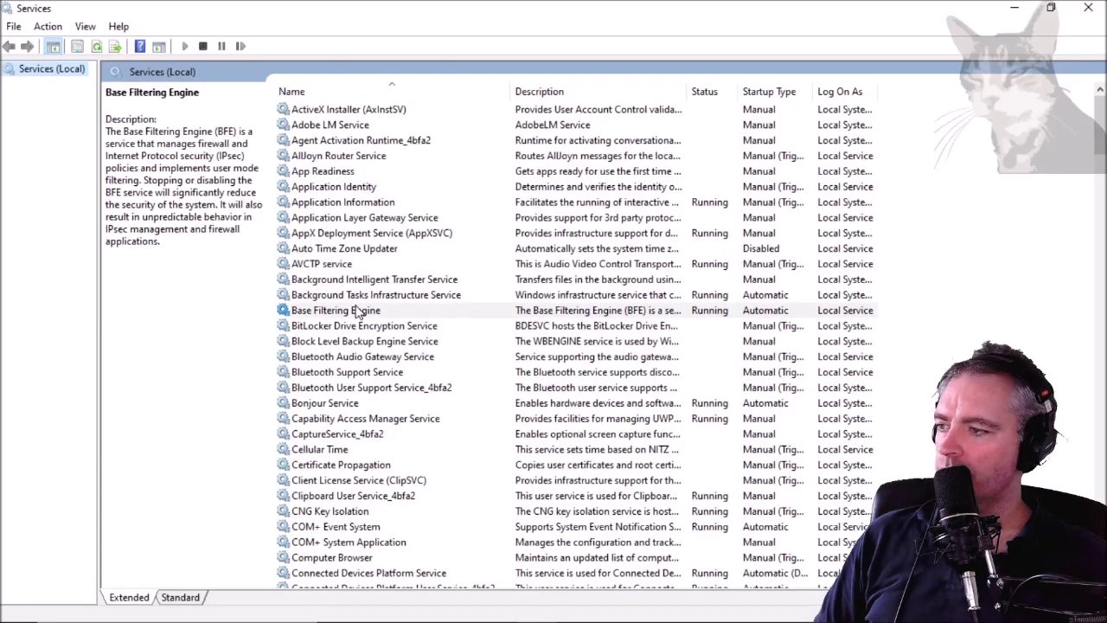
key("s")
left_click(353, 309)
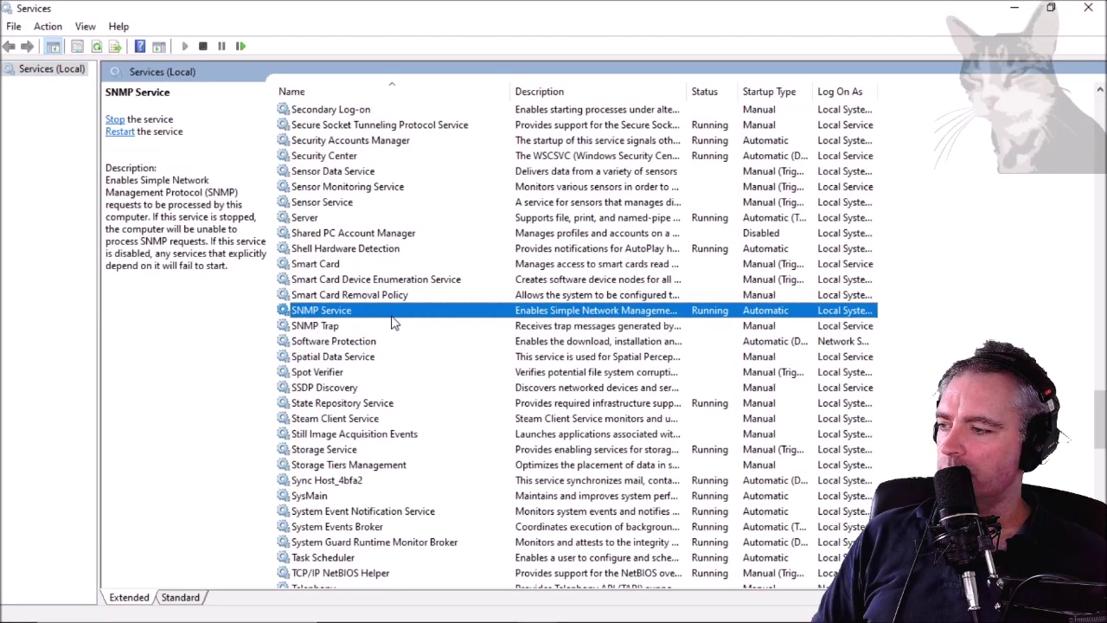
double_click(343, 313)
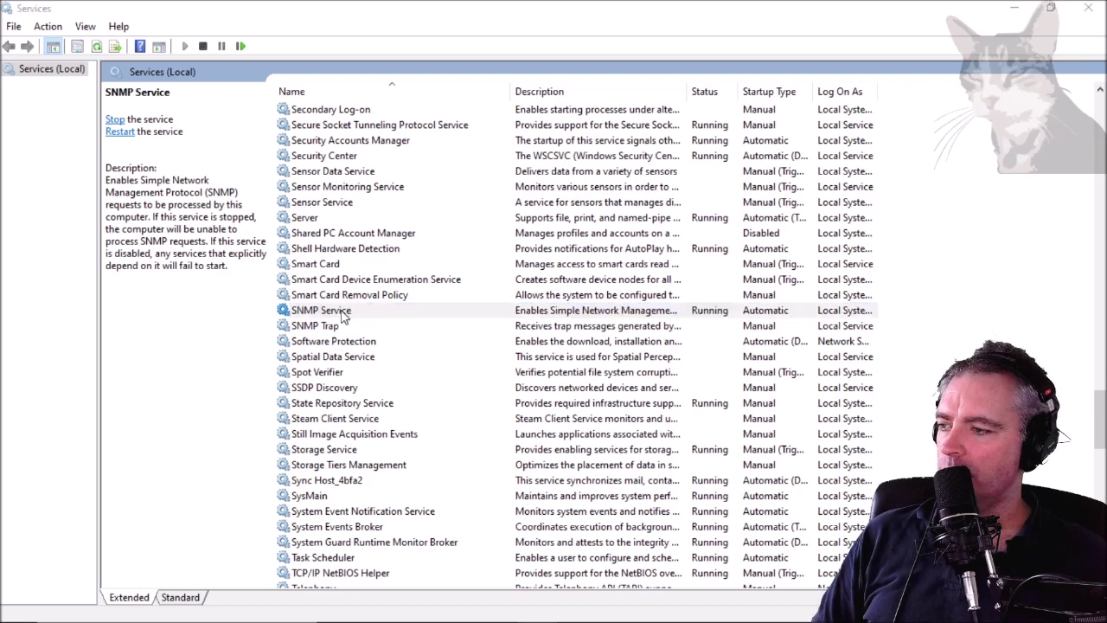
Step: Show the Agent tab, then the Security tab of SNMP Service properties
left_click(537, 155)
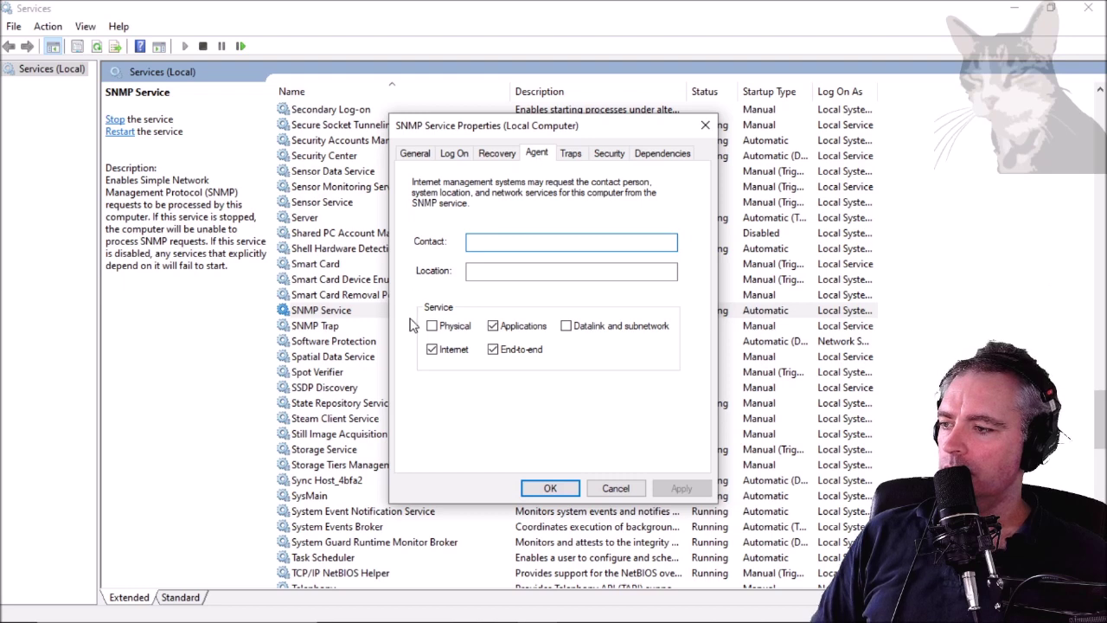
left_click(609, 156)
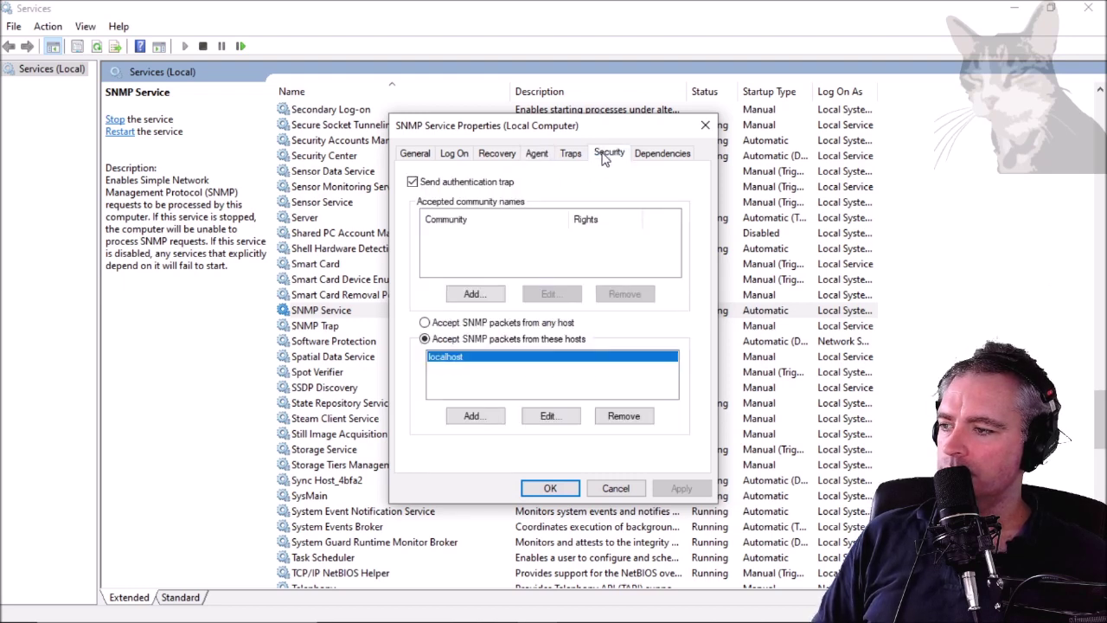
left_click(474, 294)
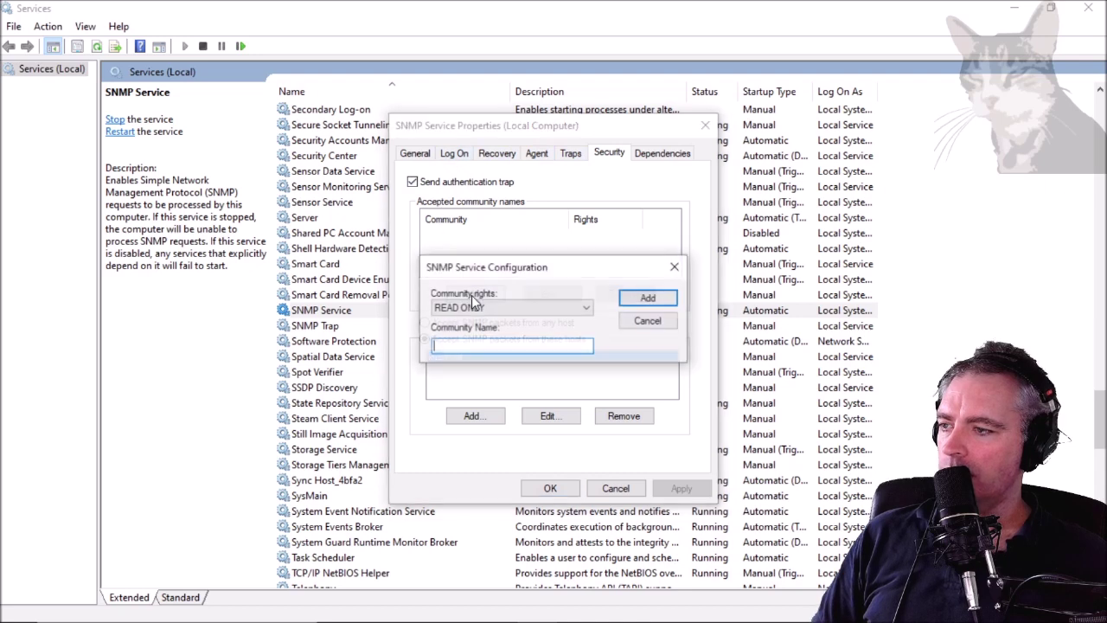
left_click(513, 344)
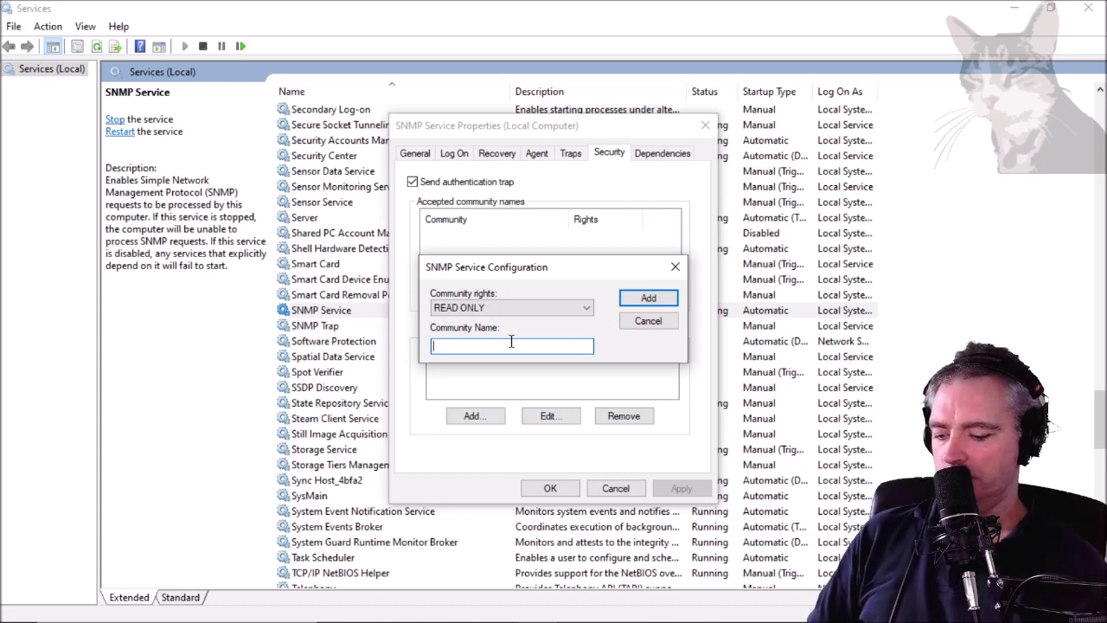
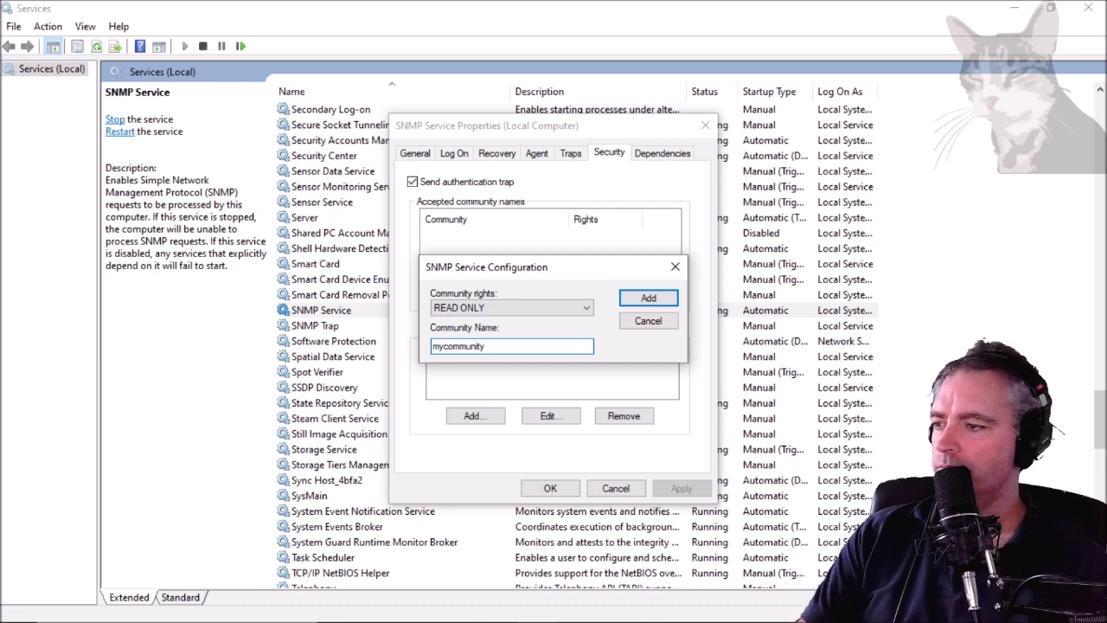
left_click(647, 299)
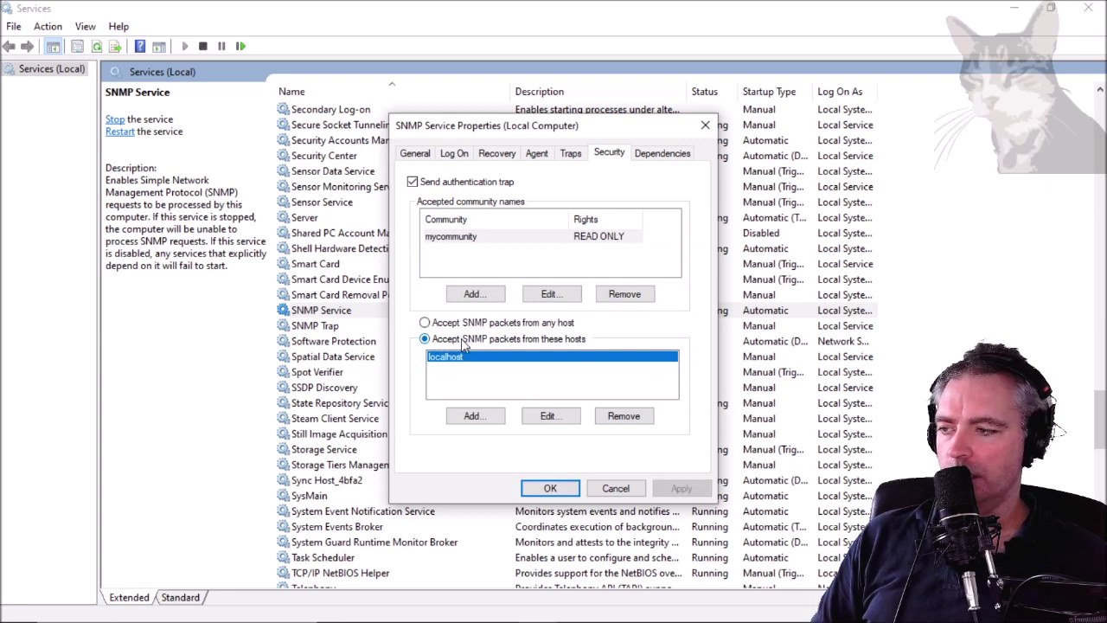
left_click(551, 417)
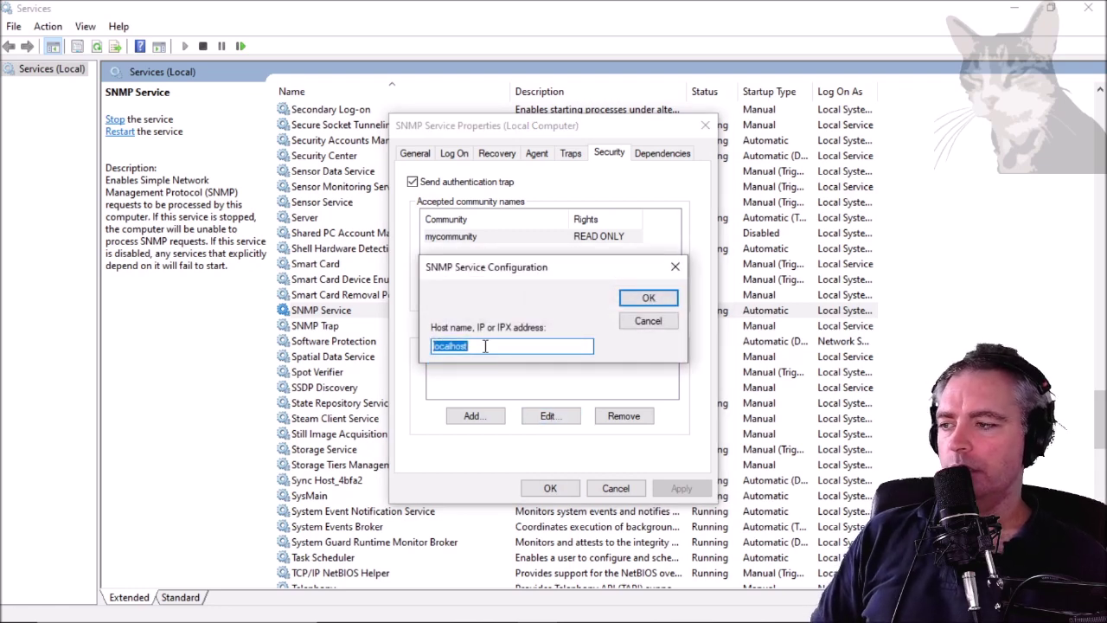
type("r")
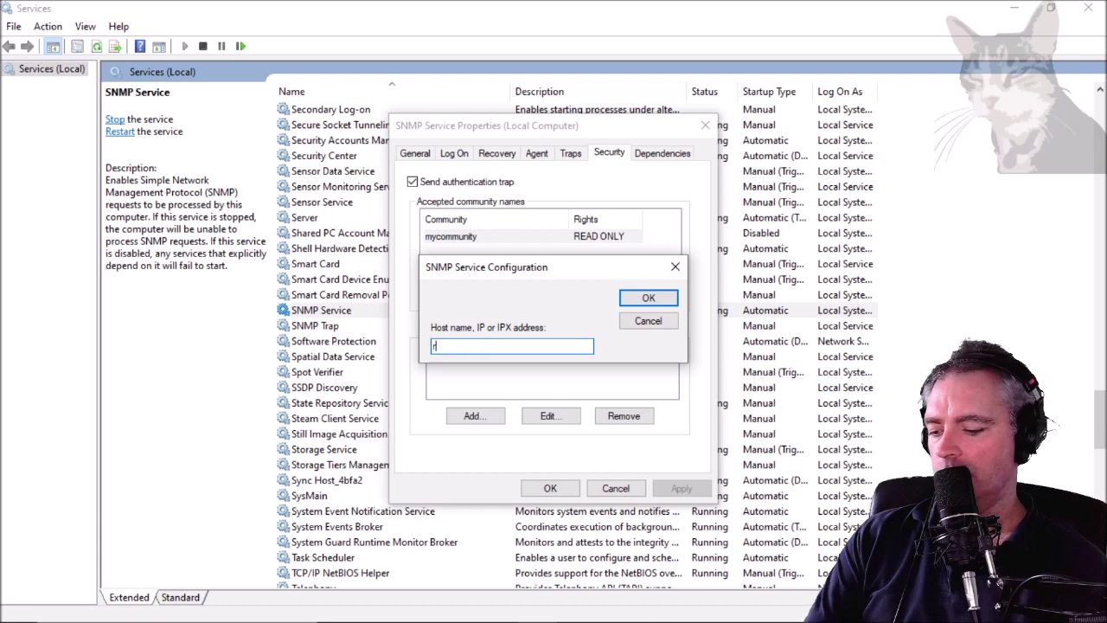
type("aspberry")
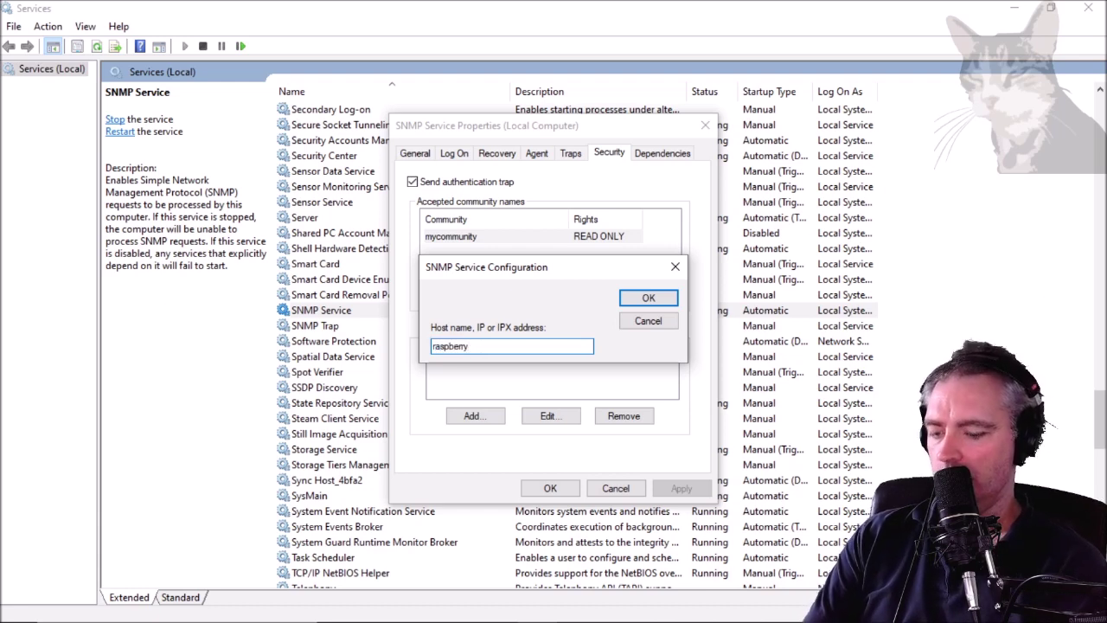
type("i")
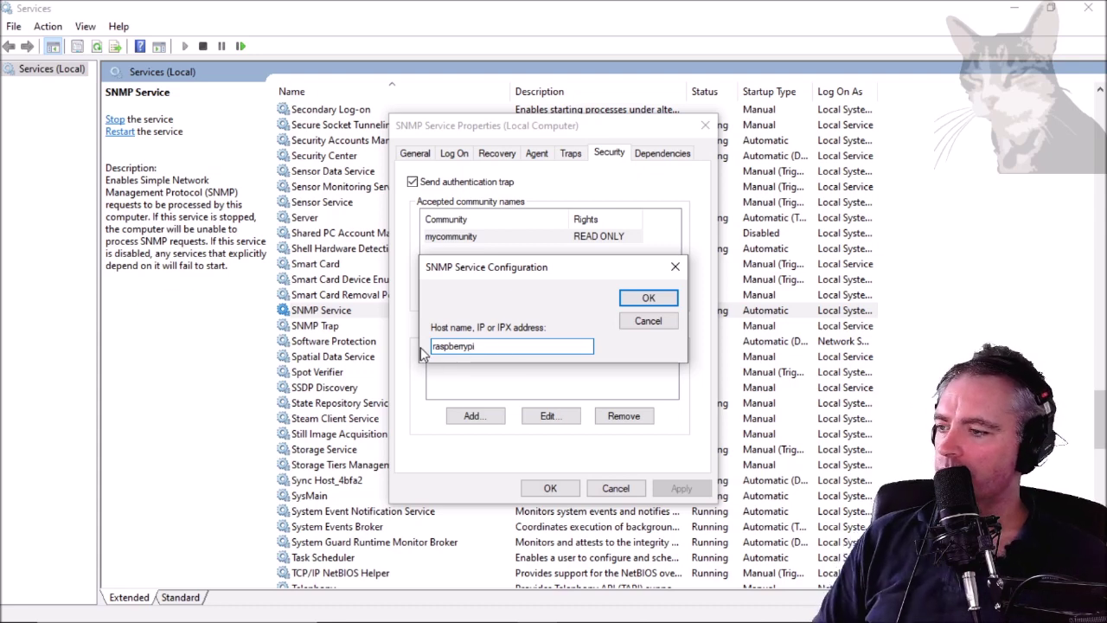
Step: Replace the accepted host localhost with raspberrypi, then apply and close the properties
left_click(650, 297)
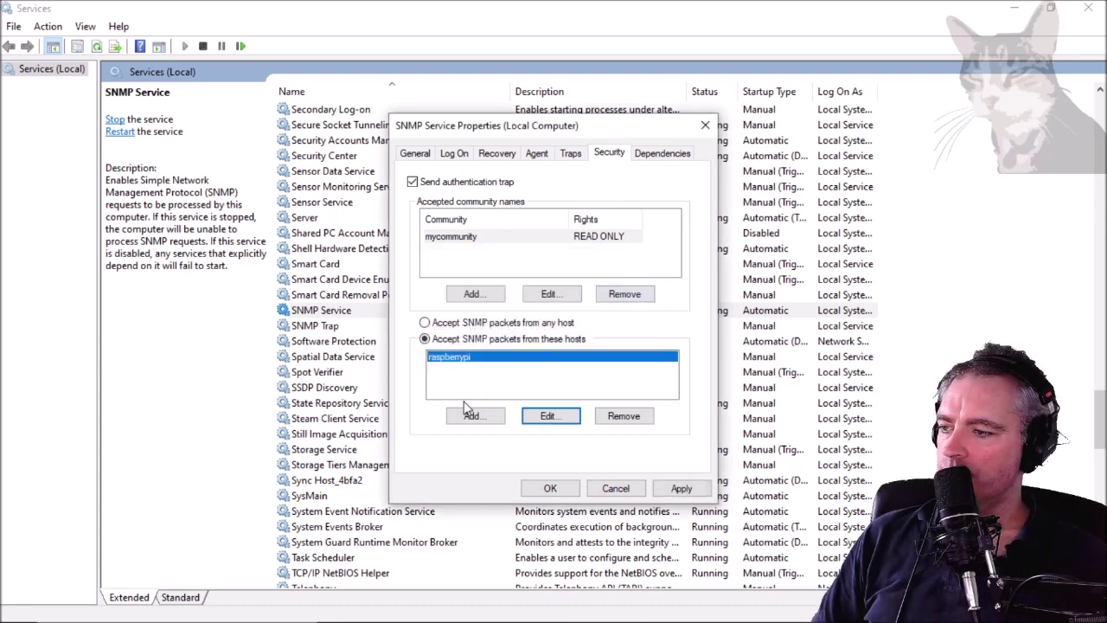
left_click(679, 487)
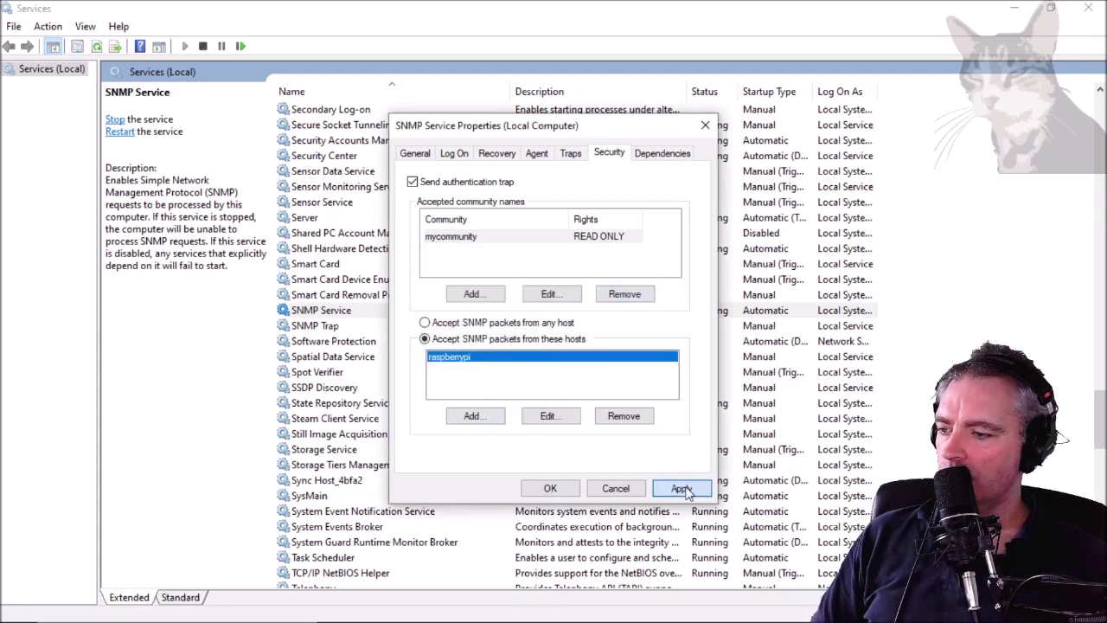
left_click(551, 488)
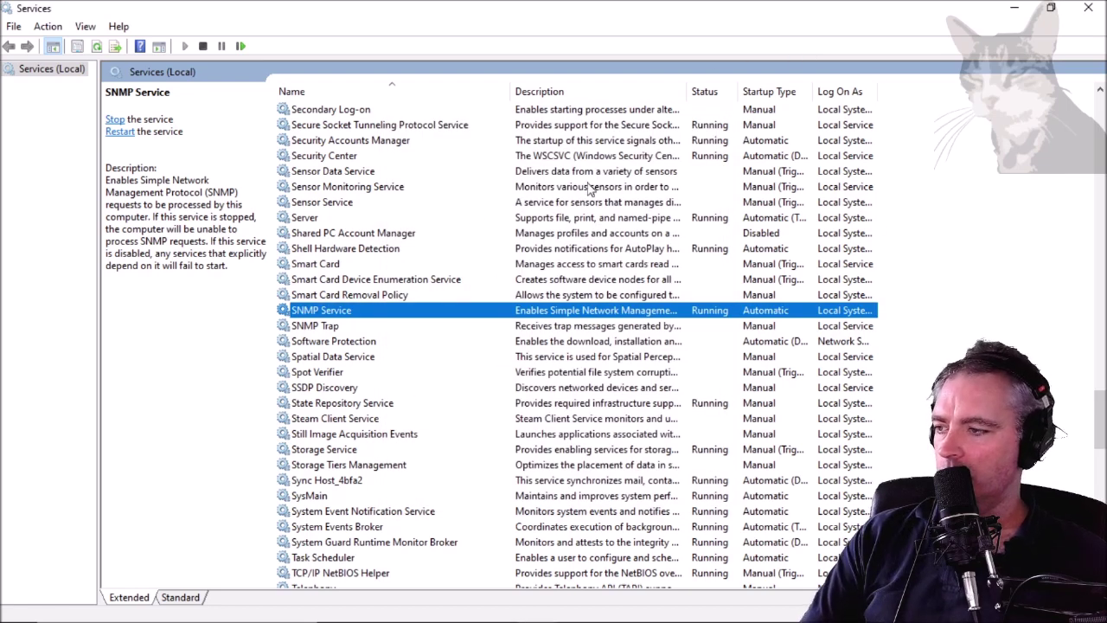
key("alt+Tab")
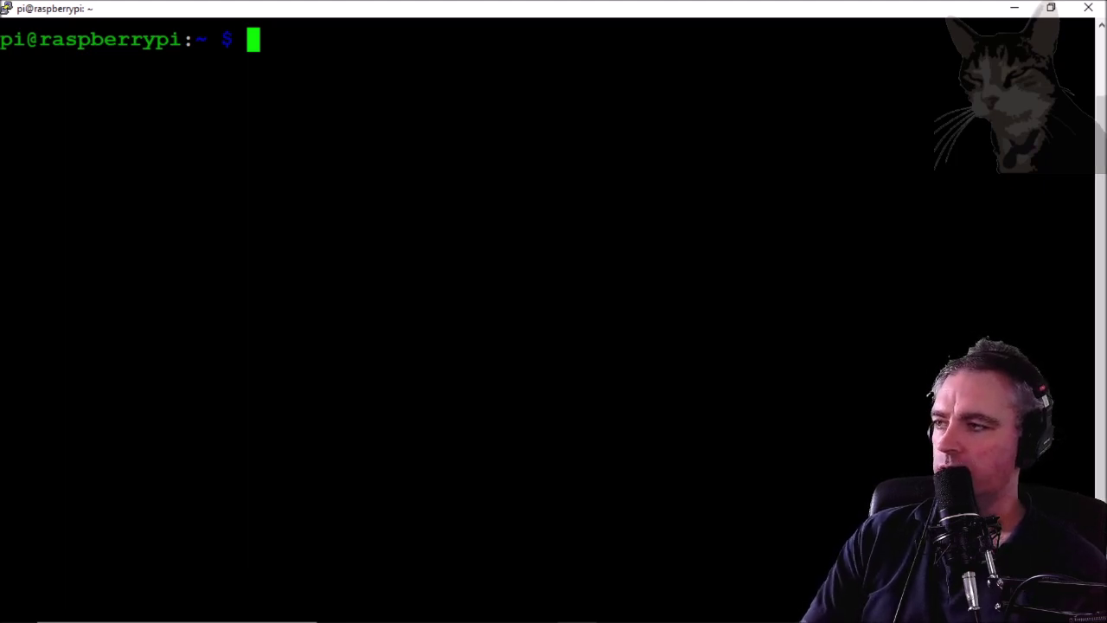
type("snmpwal")
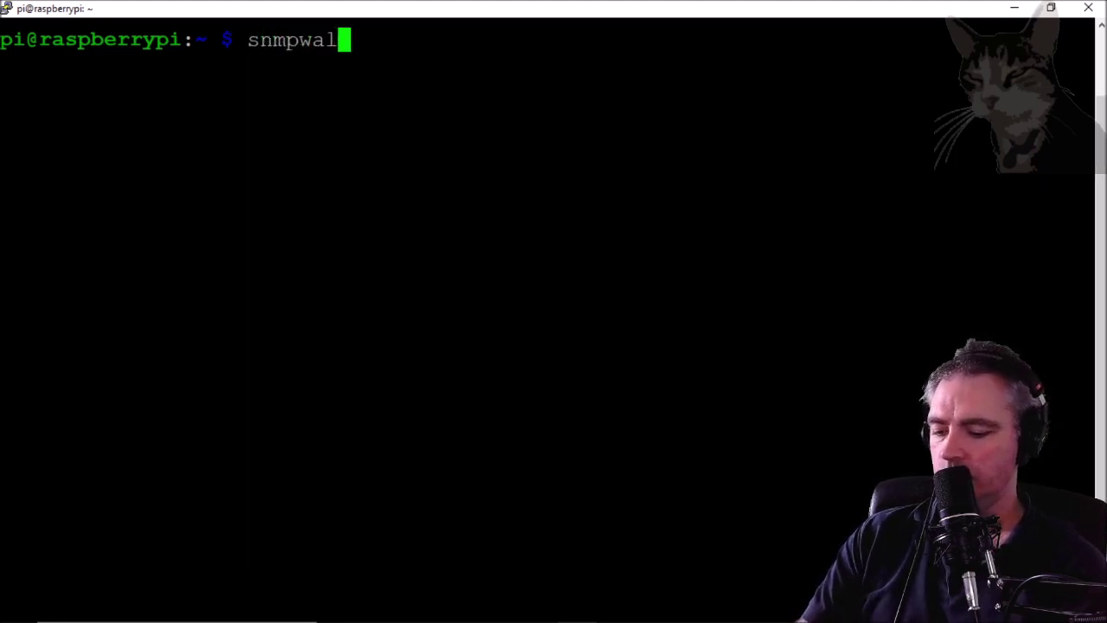
type("k")
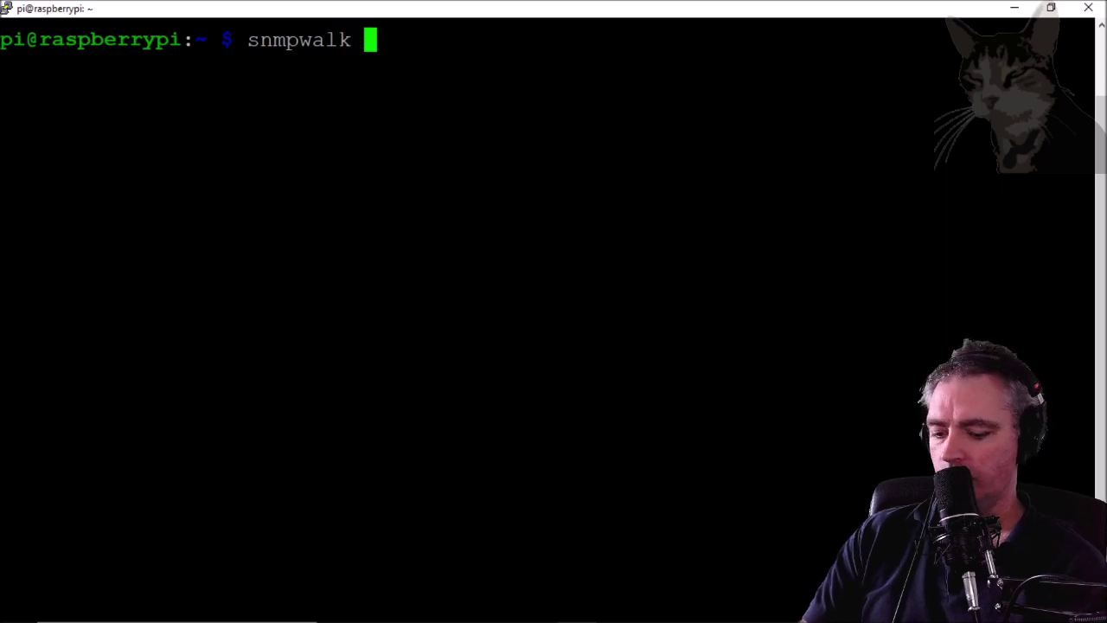
type(" -v 2")
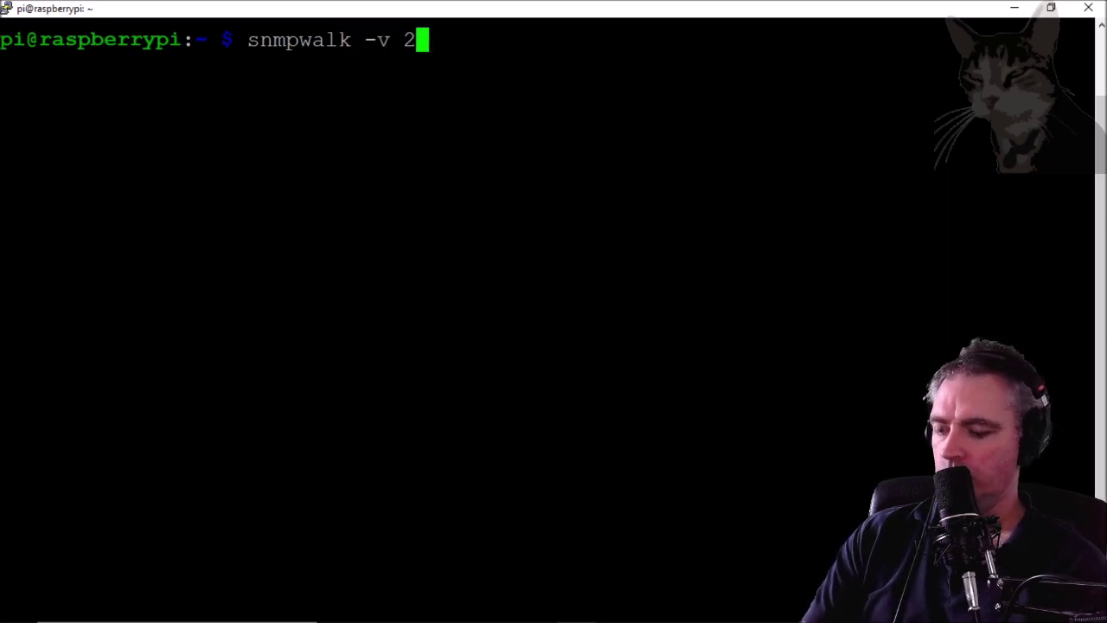
type("c -c ")
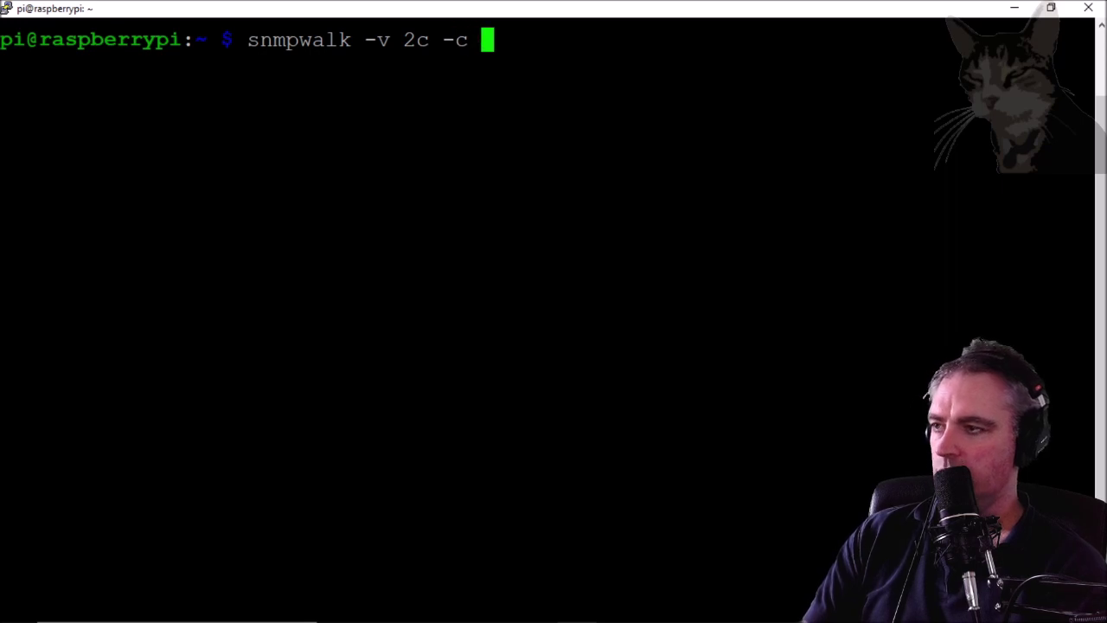
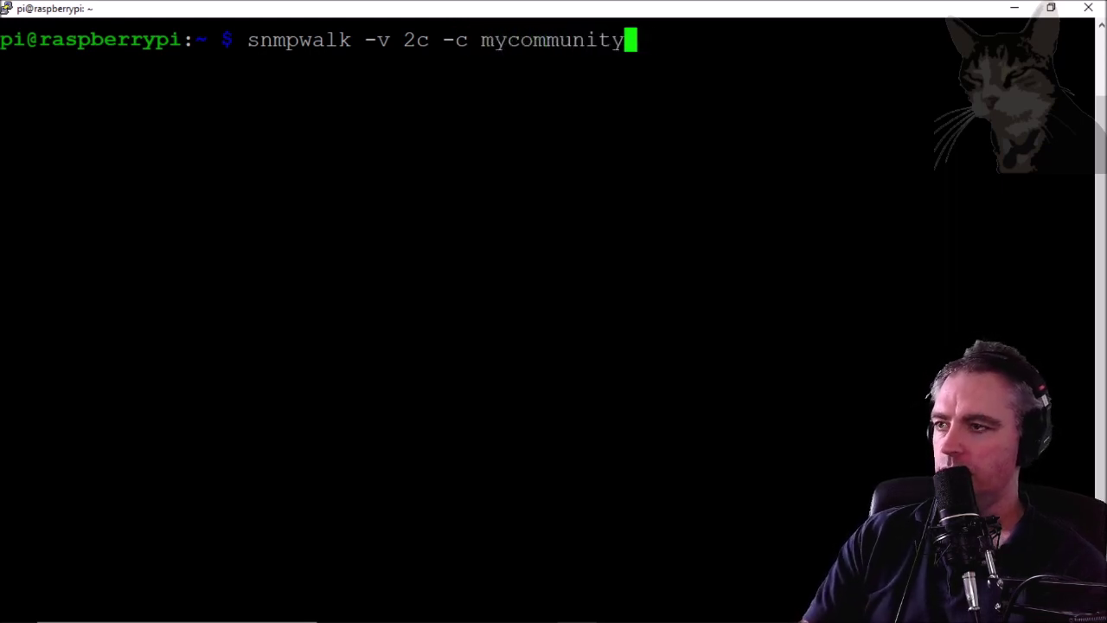
type(" 192")
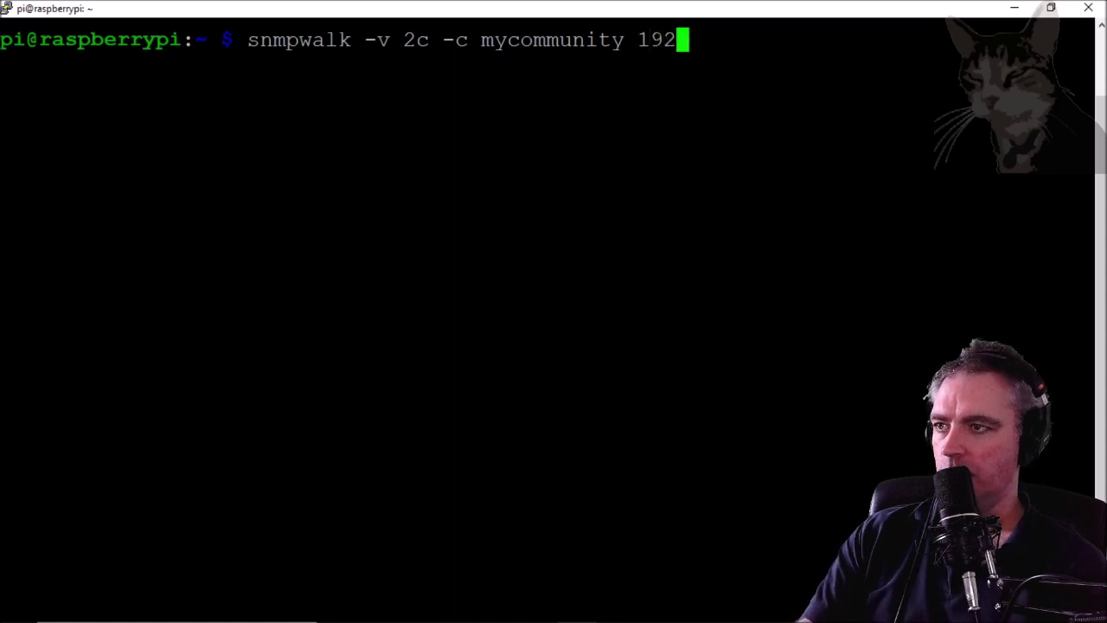
type(".")
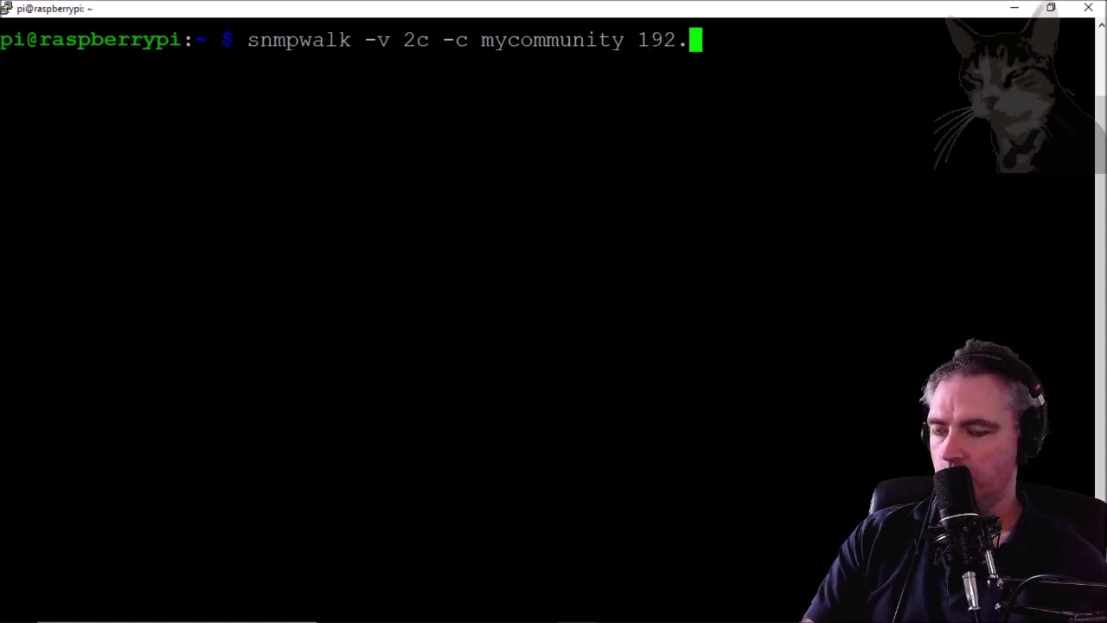
type("168.")
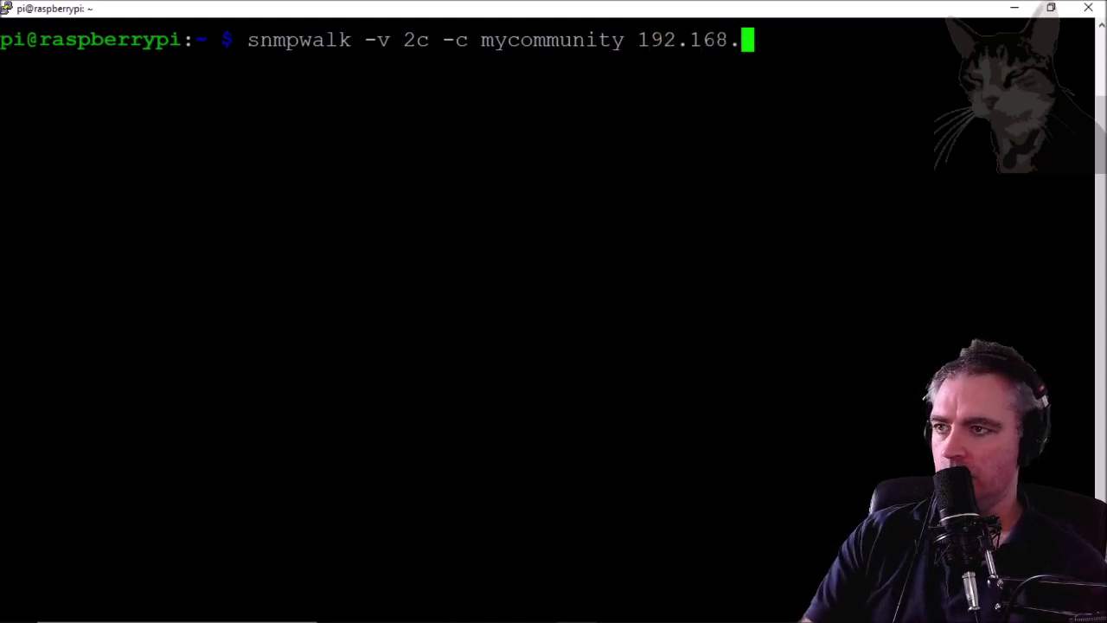
type("1.119 ")
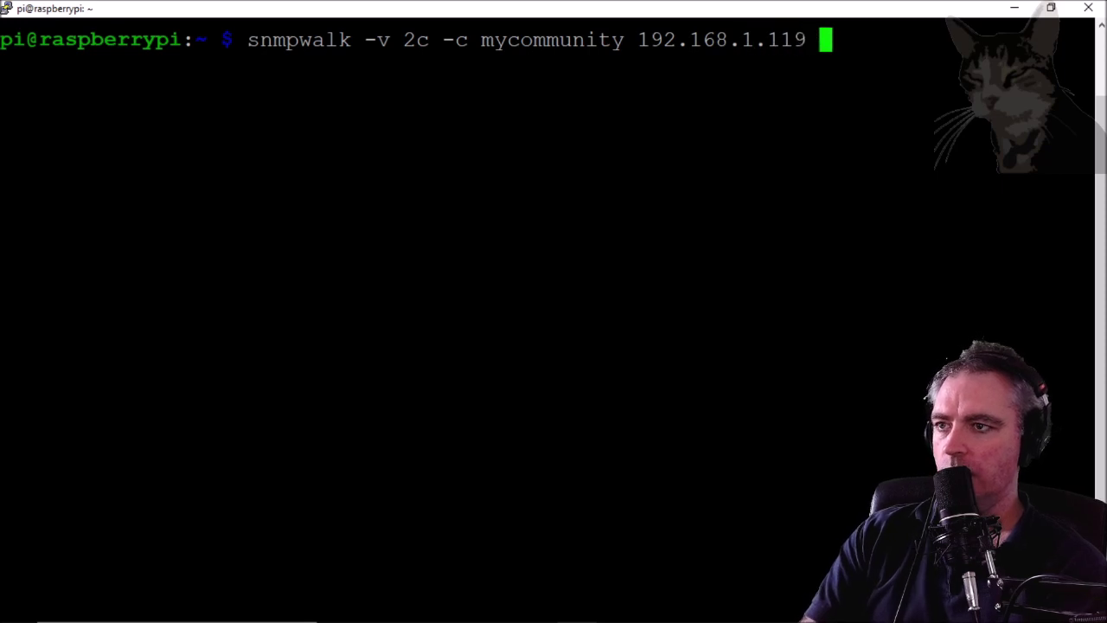
type(".")
key("Return")
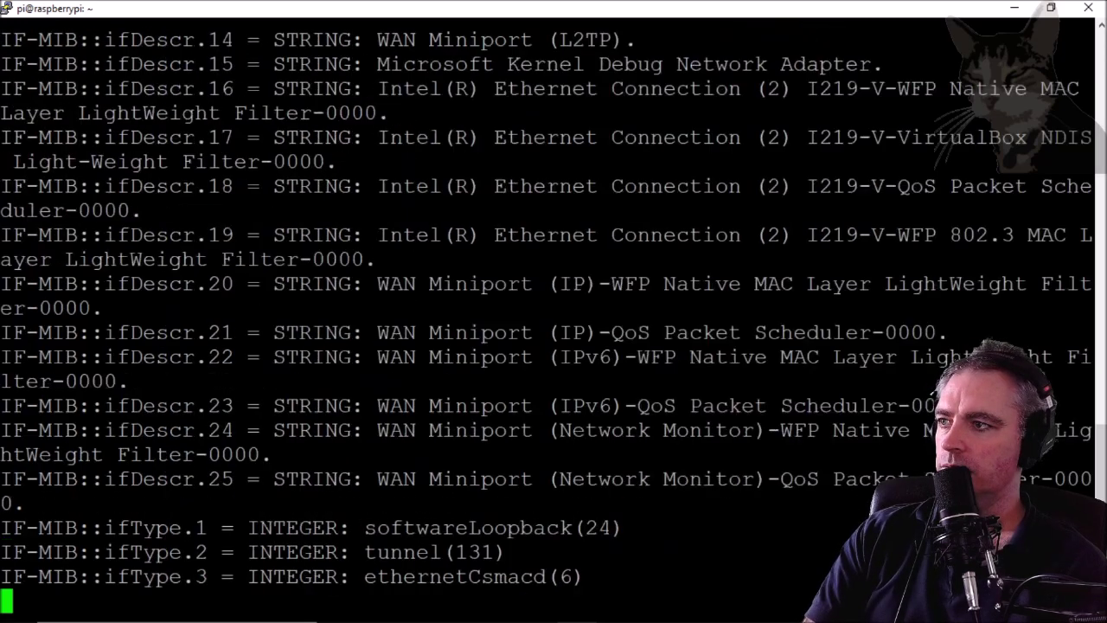